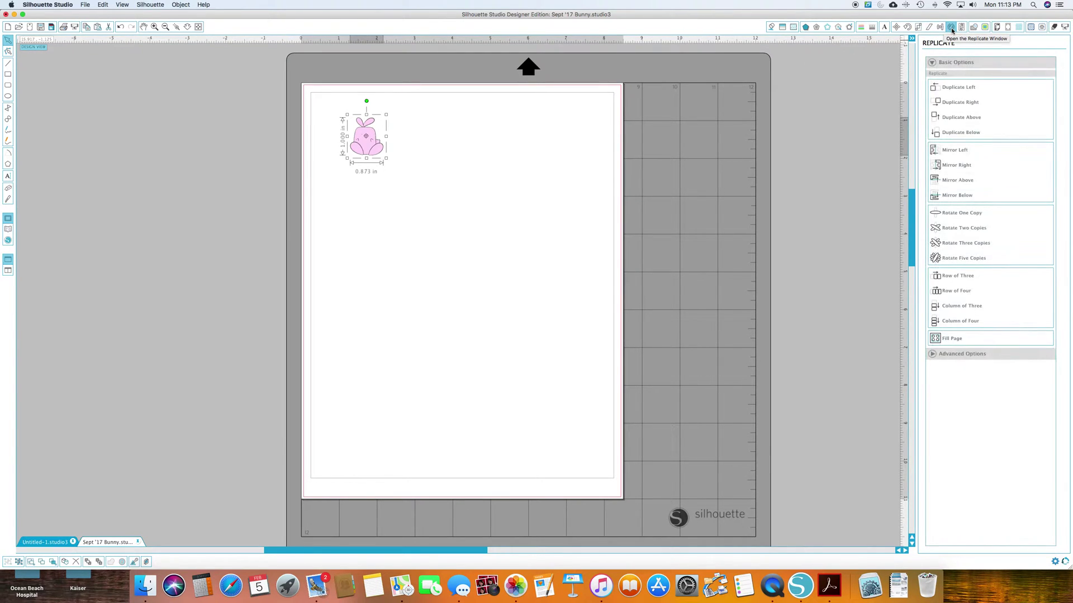
Step: Duplicate the bunny into a pair, then duplicate the pair and park the copies on the mat
right_click(374, 152)
click(411, 206)
drag(372, 149, 403, 154)
drag(292, 146, 417, 153)
right_click(395, 147)
click(431, 201)
drag(409, 148, 654, 161)
Step: Try replicating the two page bunnies as Row of Three and Column of Three, then undo it
click(326, 143)
drag(325, 143, 412, 142)
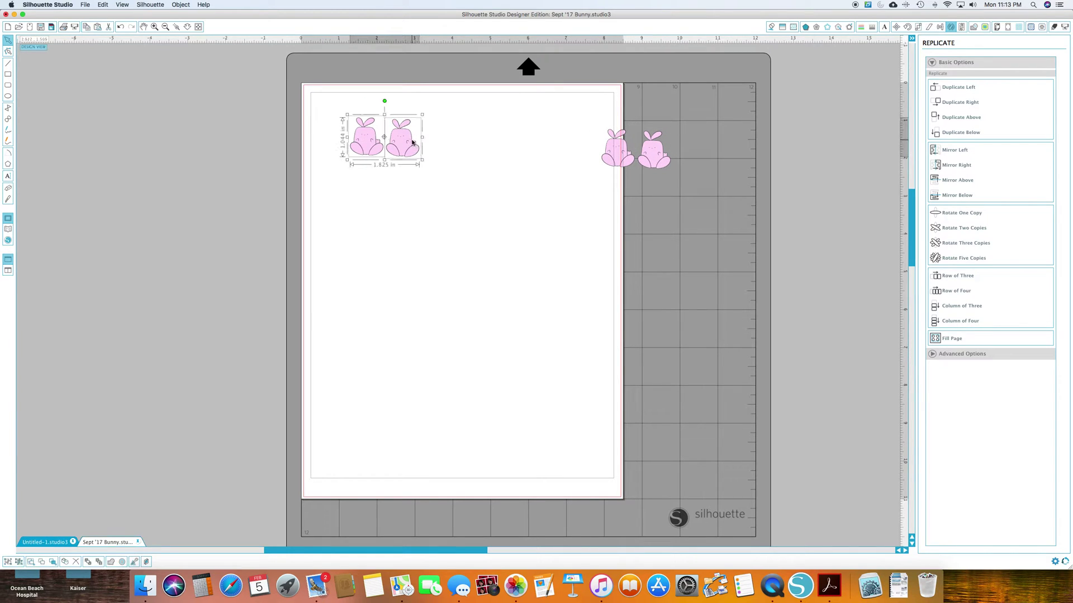
click(957, 276)
click(961, 306)
click(120, 27)
click(121, 27)
click(121, 27)
Step: Park two more spares on the mat, try Fill Page and undo, and centre the bunny
drag(400, 148, 693, 232)
drag(617, 149, 708, 113)
click(366, 148)
click(957, 341)
click(120, 27)
drag(373, 151, 433, 260)
Step: Replicate the bunny as Row of Three, then Column of Three, to make a 3×3 grid
click(963, 281)
click(964, 307)
click(587, 370)
Step: Drag six of the grid bunnies out of line so the arrangement is uneven
drag(488, 320, 505, 330)
drag(489, 286, 508, 286)
click(491, 244)
drag(491, 244, 509, 232)
drag(427, 245, 410, 226)
drag(432, 281, 408, 288)
drag(455, 321, 458, 354)
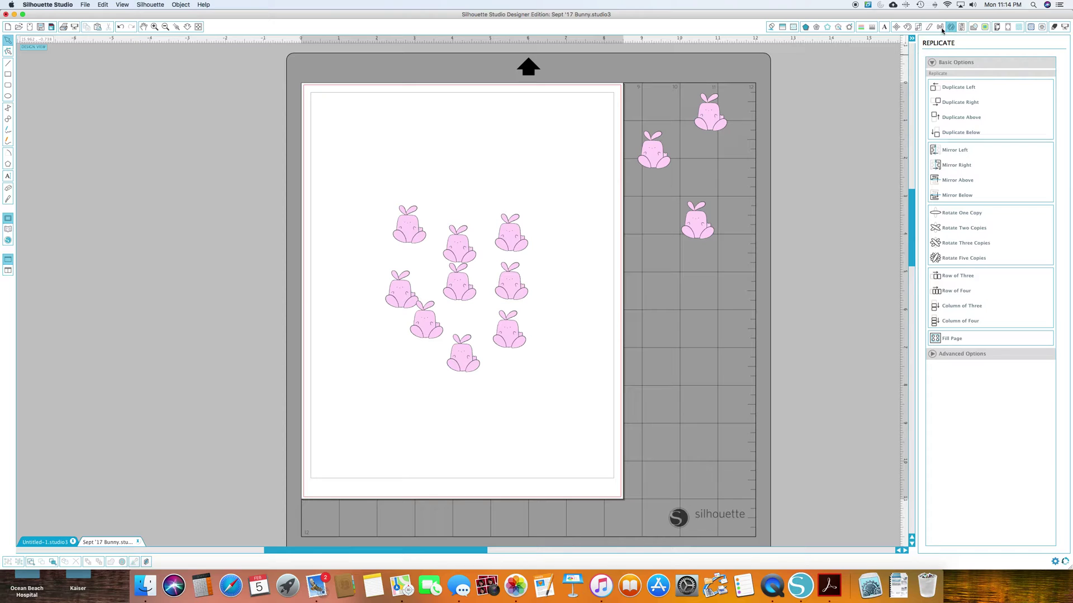
Step: Show the Align panel and nudge the middle-right and lower-right bunnies slightly
click(940, 28)
drag(510, 292, 510, 287)
click(551, 274)
click(514, 288)
drag(514, 288, 516, 288)
click(518, 344)
drag(517, 344, 517, 331)
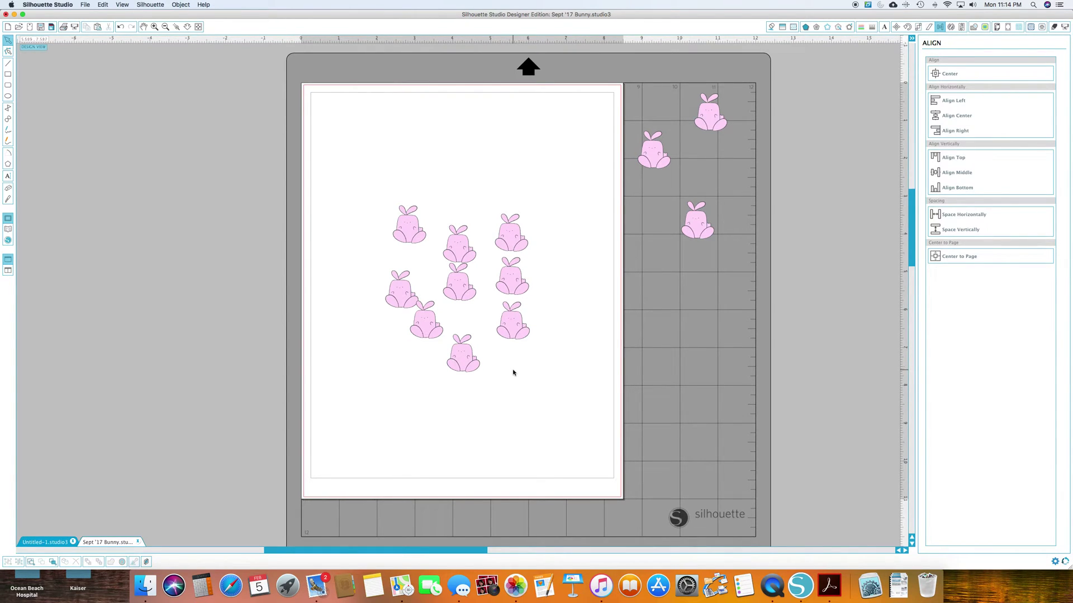
Step: Space the right column's three bunnies evenly and centre-align them
drag(510, 369, 510, 236)
click(952, 231)
click(957, 117)
click(560, 381)
Step: Reshuffle bunnies, stacking some near the top and dropping one into the bottom row
drag(464, 367, 470, 333)
drag(460, 271, 461, 240)
drag(401, 284, 400, 238)
drag(471, 327, 431, 334)
drag(453, 270, 445, 336)
click(397, 337)
Step: Space the four bottom-row bunnies horizontally, then move the second one up into the top row
drag(376, 329, 536, 339)
click(955, 221)
click(505, 433)
click(454, 329)
click(470, 428)
drag(449, 316, 446, 232)
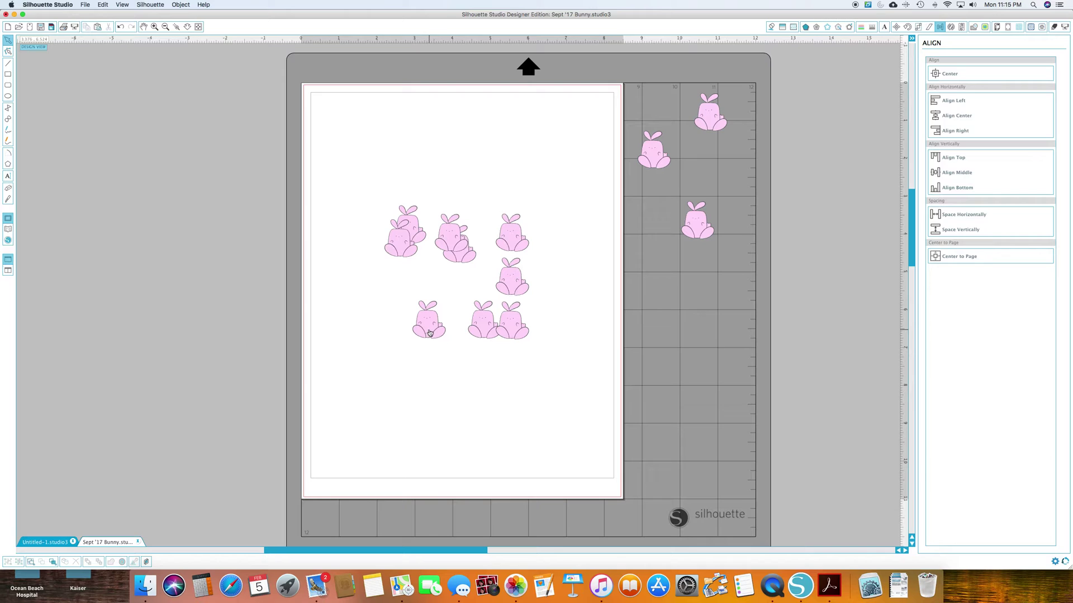
Step: Space the three bottom-row bunnies horizontally and align them along their bottom edges
drag(454, 324, 553, 336)
click(944, 217)
click(491, 391)
drag(371, 319, 461, 317)
click(470, 355)
click(555, 331)
drag(555, 331, 403, 342)
click(956, 187)
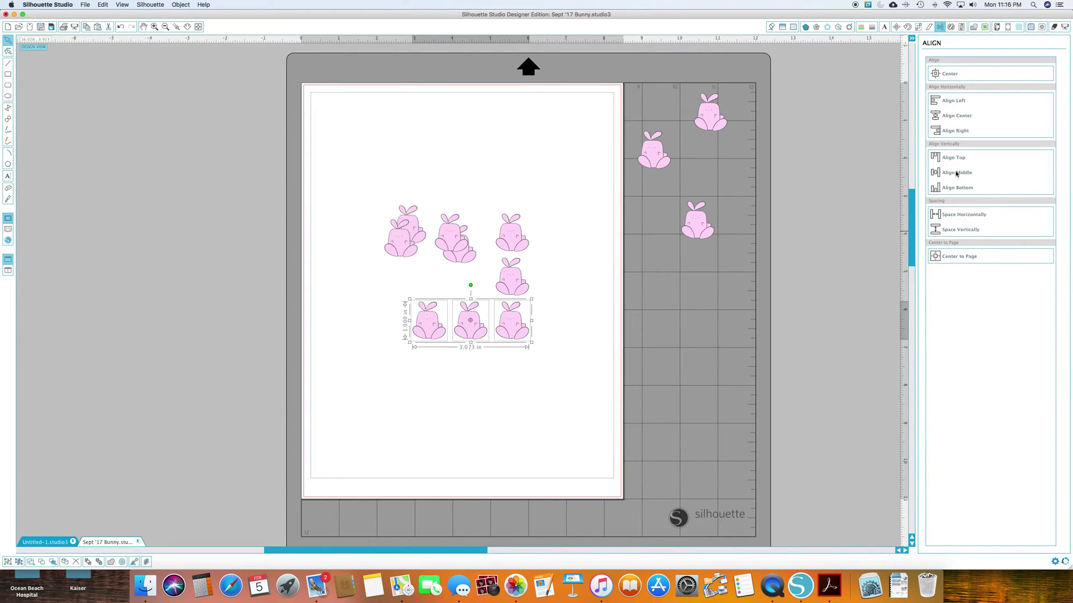
click(617, 405)
Step: Move overlapping bunnies into the middle row and align that row along its bottom edge
drag(460, 262, 473, 285)
drag(401, 246, 530, 272)
click(952, 189)
drag(400, 229, 432, 240)
drag(430, 279, 540, 274)
click(545, 236)
Step: Bottom-align the top row of bunnies and left-align the left column
click(438, 241)
click(449, 246)
click(372, 240)
drag(373, 240, 551, 242)
click(952, 190)
click(497, 410)
drag(428, 366, 423, 243)
click(940, 100)
Step: Nudge the centre and top-middle bunnies, then Align Right the middle column
click(530, 413)
drag(472, 289, 468, 290)
drag(447, 231, 460, 230)
drag(479, 371, 476, 227)
click(947, 133)
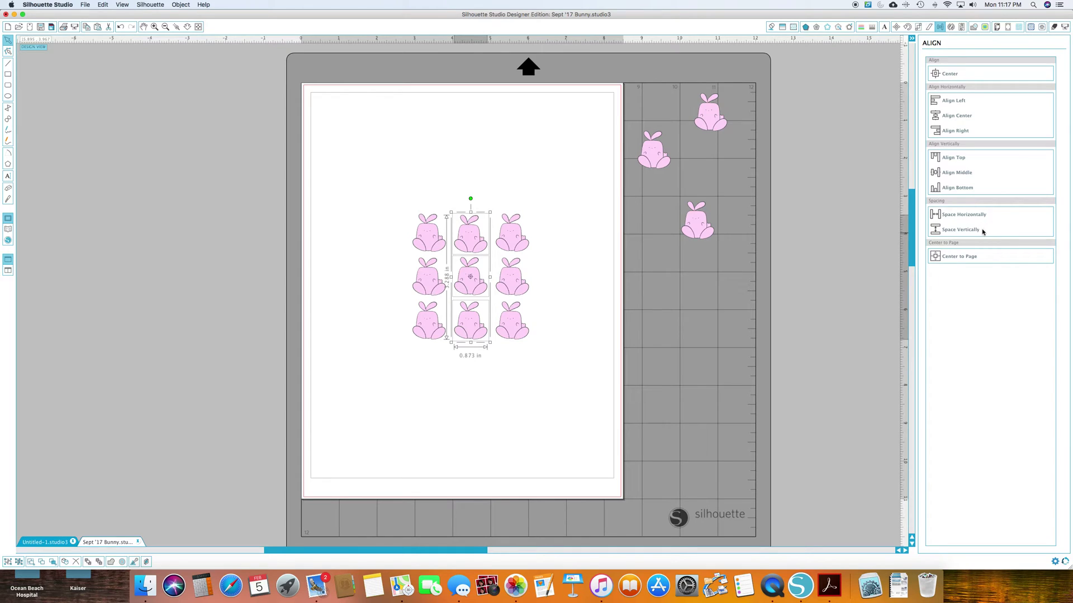
Step: Align the middle row and the top row each along their top edges
drag(575, 285, 412, 278)
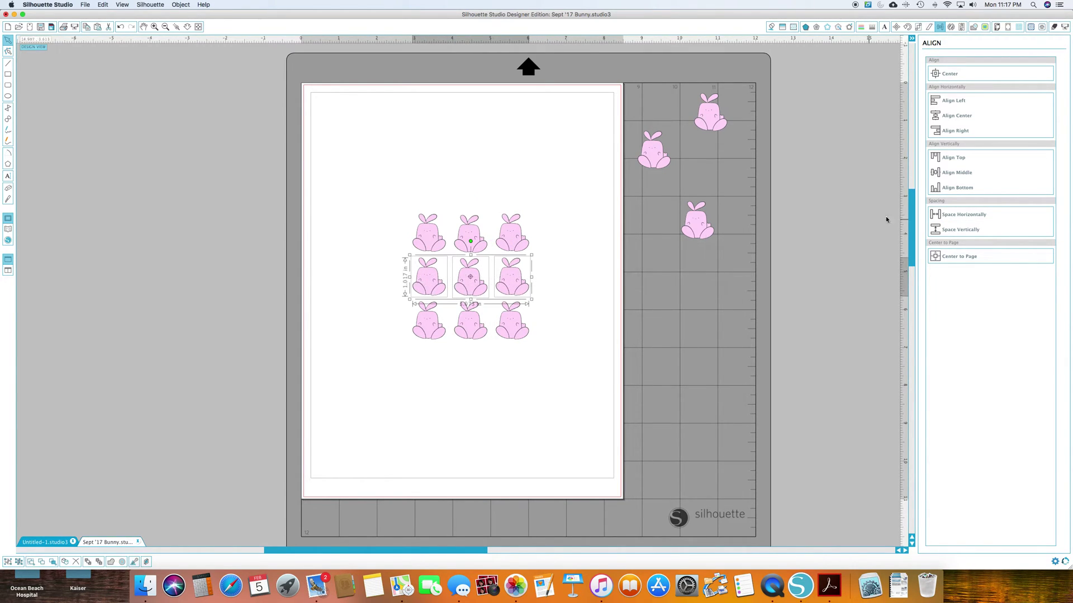
click(964, 158)
drag(562, 230, 406, 228)
click(959, 159)
Step: Marquee-select all nine bunnies in the 3×3 grid and Group them
drag(565, 333, 396, 336)
click(585, 413)
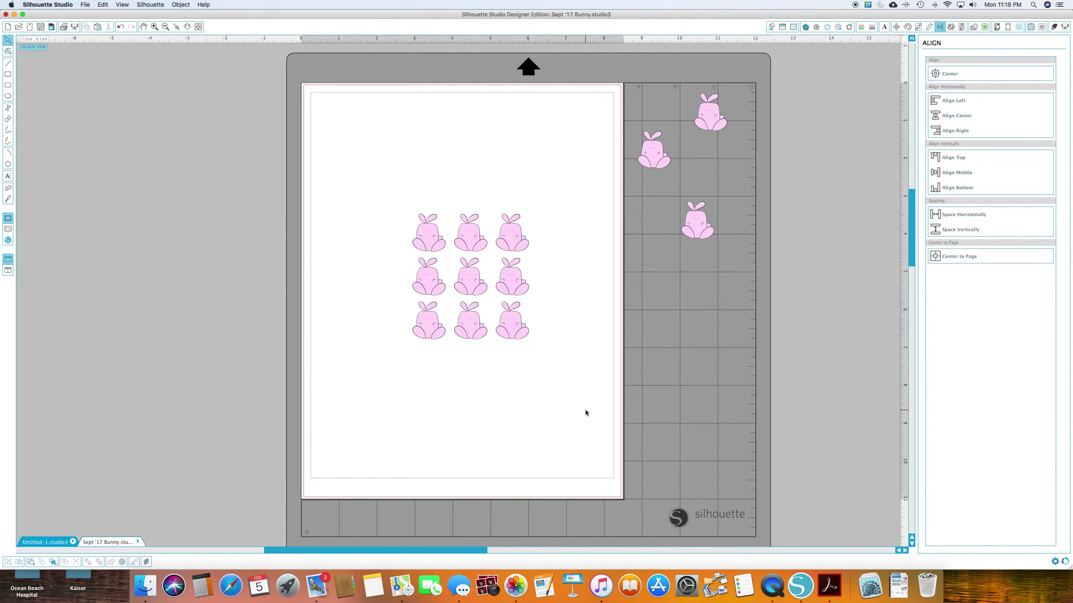
drag(383, 232, 541, 235)
drag(488, 384, 480, 234)
click(611, 380)
drag(371, 220, 528, 343)
right_click(516, 328)
click(548, 447)
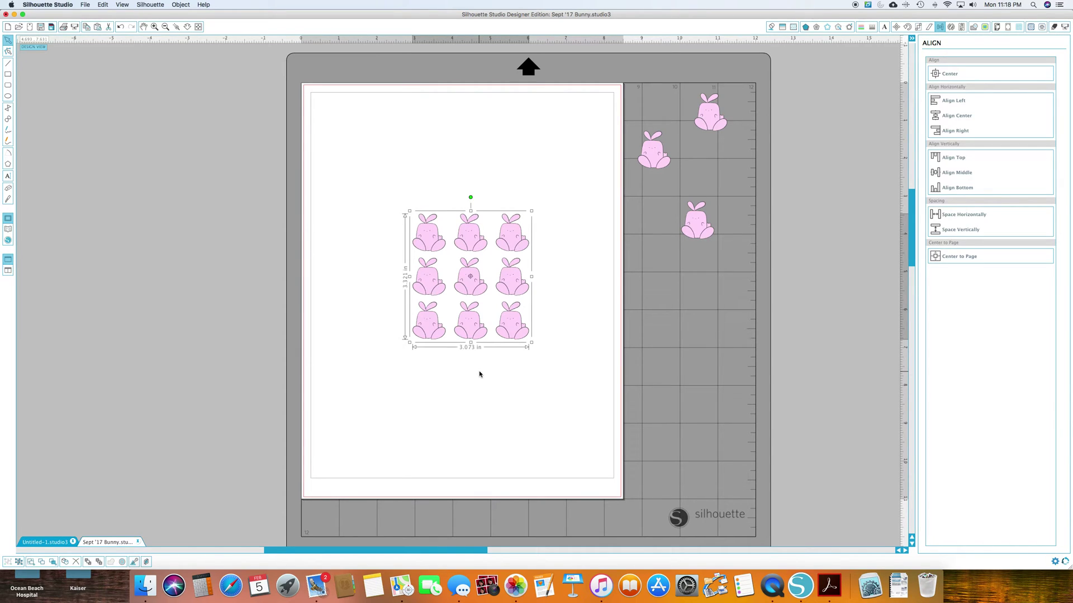
Step: Offset the bunny grid with a 0.040 in distance, deselect it, and display Cut Settings
click(848, 26)
click(966, 76)
click(1033, 114)
text(0.040)
key(Return)
click(835, 234)
click(1053, 27)
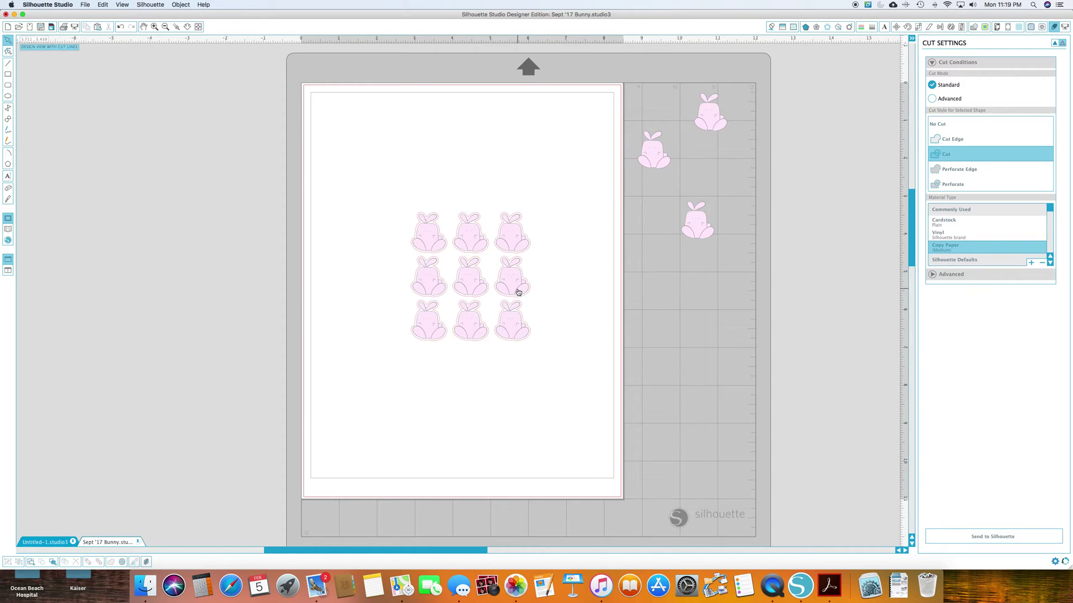
Step: Shift the pink bunny fills off their outlines and select the right-hand outlines
drag(518, 292, 430, 282)
click(549, 264)
click(525, 249)
click(524, 276)
click(526, 325)
click(1053, 43)
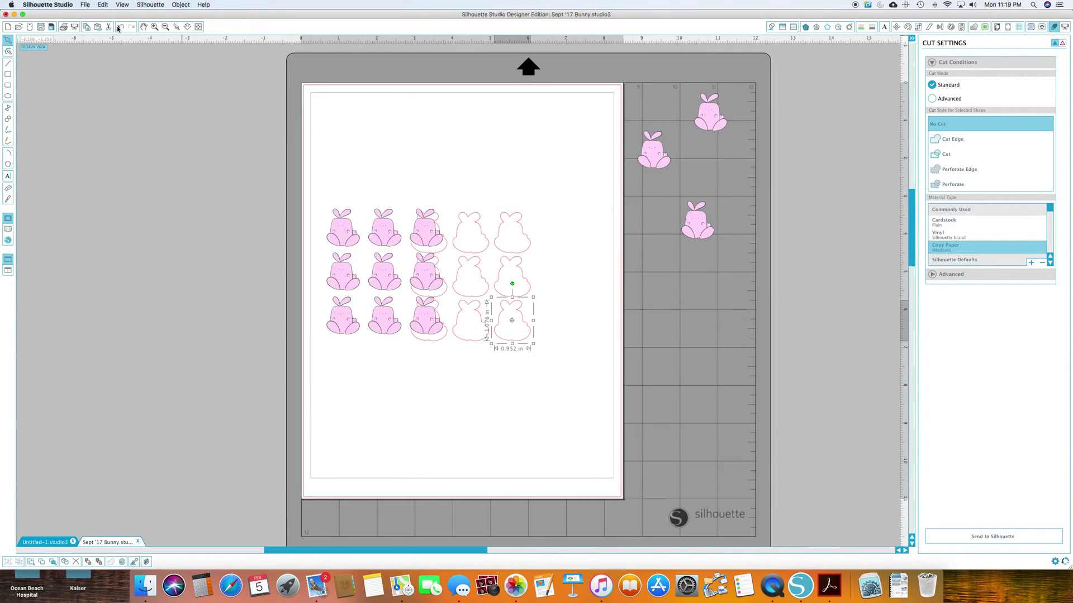
Step: Undo six edits to return to the offset 3×3 arrangement
click(119, 27)
click(120, 26)
click(119, 26)
click(119, 26)
click(120, 27)
click(119, 27)
click(120, 27)
Step: Turn on grid snapping, move the pink bunny grid, then turn snapping off again
drag(376, 214, 566, 401)
click(1019, 28)
click(944, 129)
click(676, 350)
mouse_move(511, 294)
mouse_down()
mouse_move(436, 285)
mouse_move(369, 295)
mouse_move(448, 283)
mouse_move(514, 302)
mouse_up()
click(606, 296)
click(944, 129)
Step: Align the bunny grid with Center to Page
drag(376, 185, 570, 383)
click(940, 27)
click(952, 257)
click(557, 400)
Step: Move the pink bunnies left off the page and group the nine offset outlines
drag(498, 300, 331, 306)
drag(397, 203, 551, 366)
right_click(523, 346)
click(550, 471)
Step: Set the offset outlines to Cut Edge in Cut Settings
click(1055, 27)
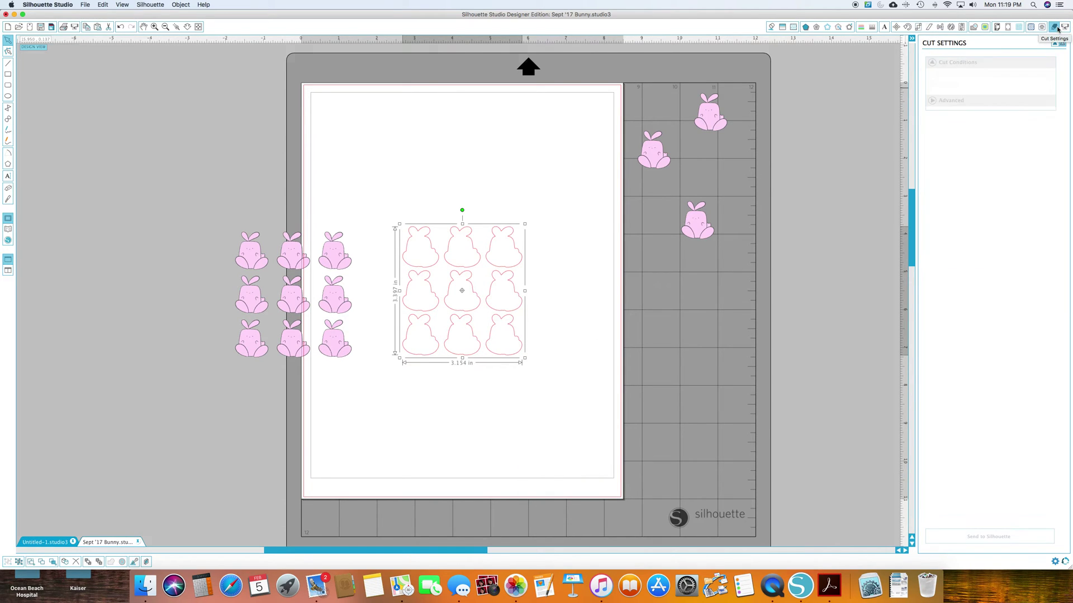
click(948, 141)
click(1055, 43)
Step: Drag the pink bunny group onto the centred offset outlines
click(907, 27)
click(939, 27)
click(338, 334)
drag(287, 366, 455, 366)
click(486, 417)
click(1054, 28)
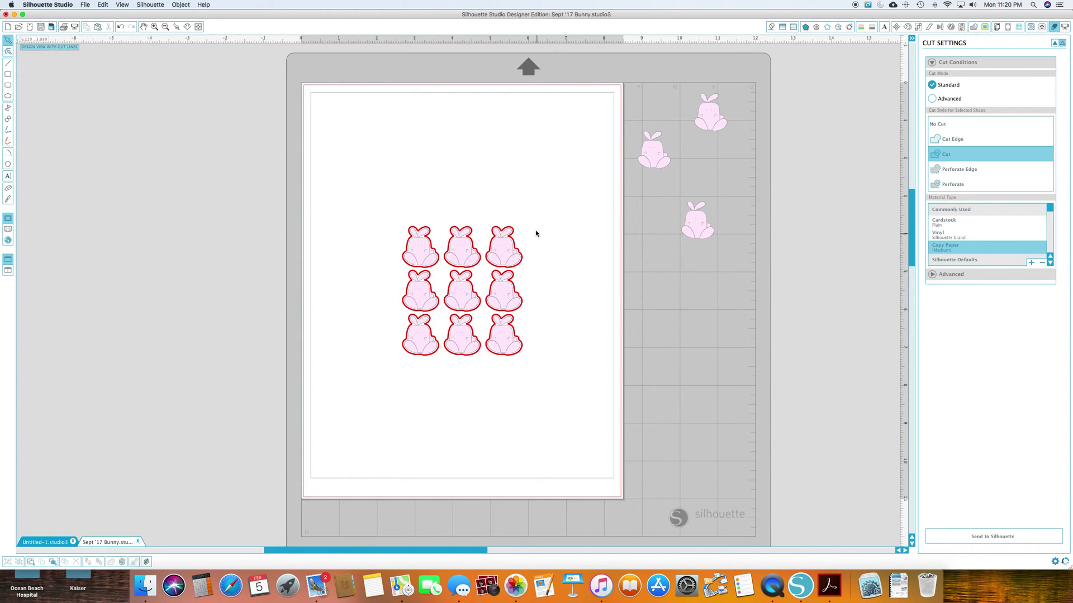
Step: Select all bunnies and outlines and group them into one 3×3 grid
drag(383, 204, 536, 393)
right_click(486, 340)
click(514, 463)
click(515, 464)
Step: Move the combined bunny grid up on the page
click(502, 287)
click(1054, 44)
drag(505, 309, 500, 351)
click(512, 285)
click(528, 286)
drag(576, 252, 507, 285)
drag(497, 328, 499, 274)
Step: Show the Move panel, try ungrouping the nine bunnies, then undo the ungroup
click(896, 27)
right_click(521, 300)
click(547, 426)
click(641, 370)
drag(396, 201, 551, 371)
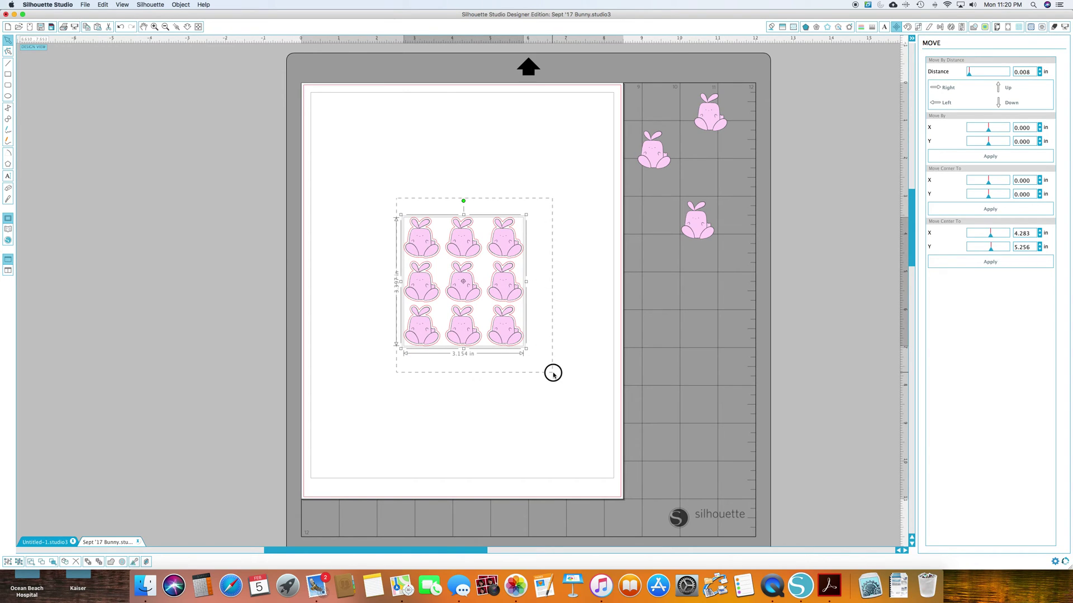
right_click(504, 326)
click(530, 450)
click(121, 27)
Step: Nudge the bunny group up by 0.008 and 0.002 in steps until its centre Y is 5.236 in
click(569, 272)
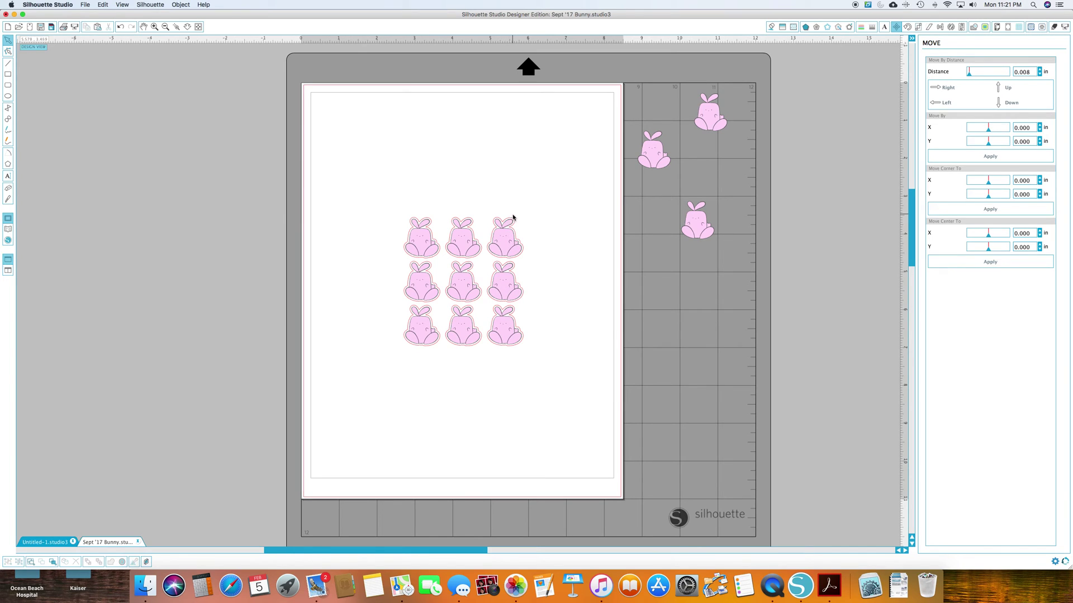
click(504, 251)
click(998, 88)
click(998, 87)
click(1003, 107)
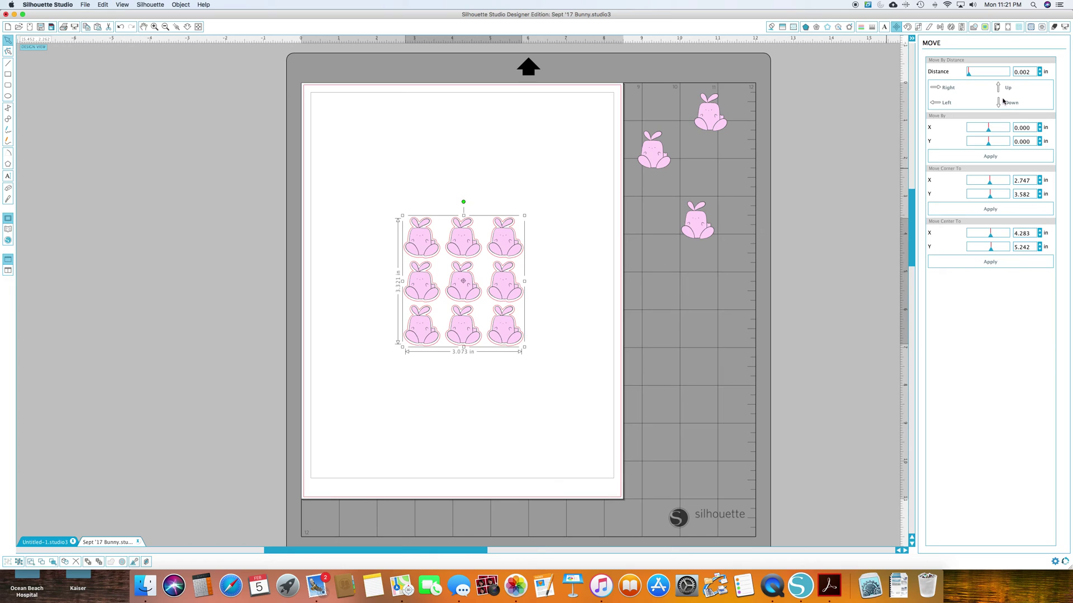
click(1003, 89)
Step: Move the red outline grid off the page onto the mat beside it
drag(503, 334, 374, 303)
click(463, 256)
drag(475, 265, 697, 326)
Step: Enlarge the pink bunny group to fill the page and position it there
click(376, 301)
click(397, 313)
click(378, 299)
drag(397, 311, 579, 423)
drag(483, 345, 525, 307)
click(560, 489)
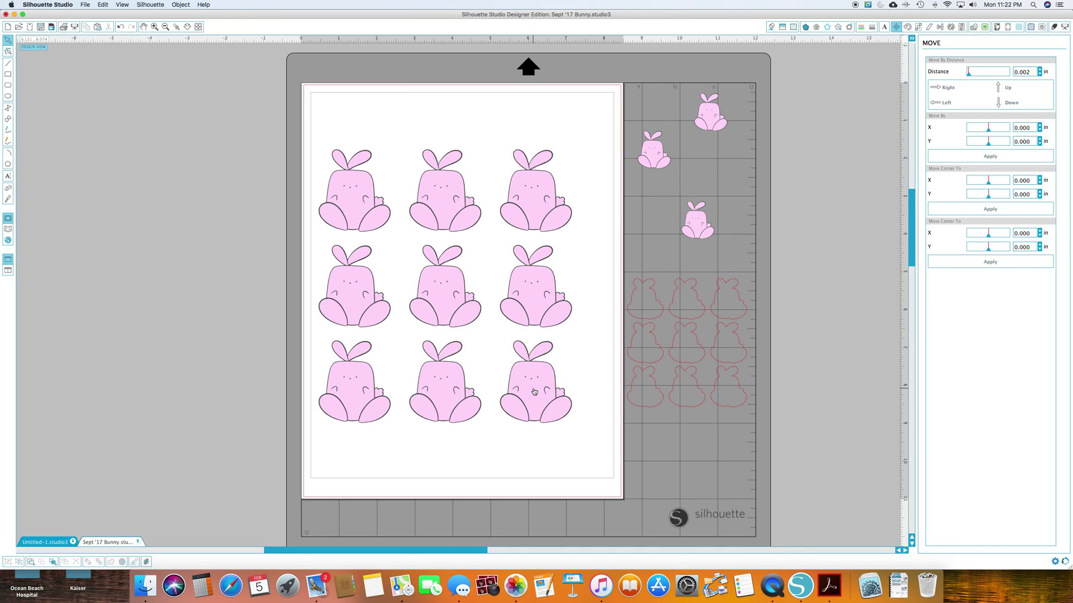